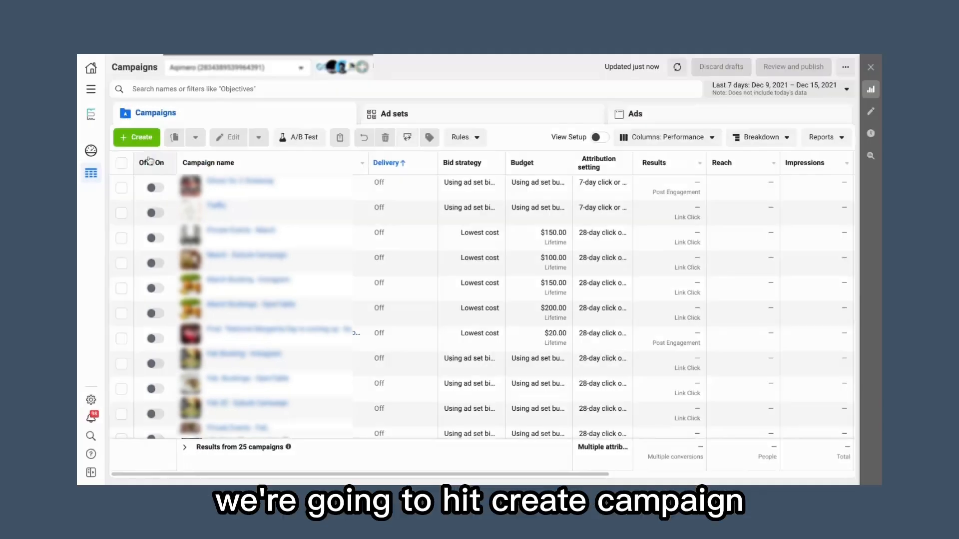
- Start a new campaign with Engagement as its objective and open its naming options
left_click(93, 114)
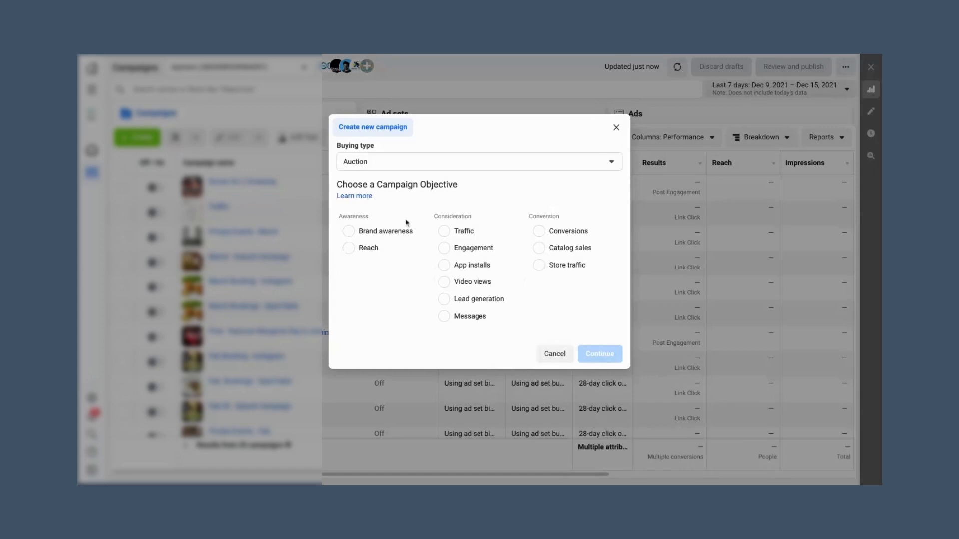
left_click(444, 248)
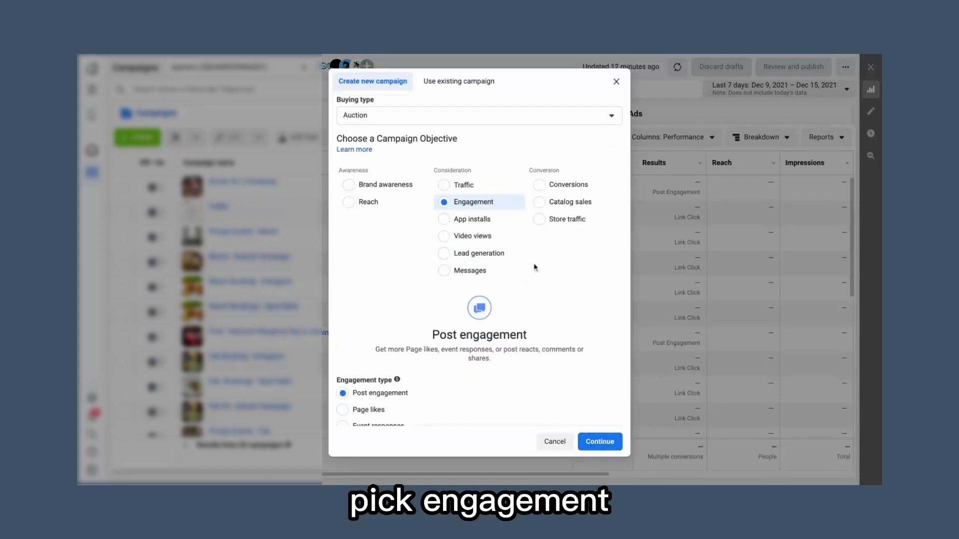
scroll(535, 267, "down", 3)
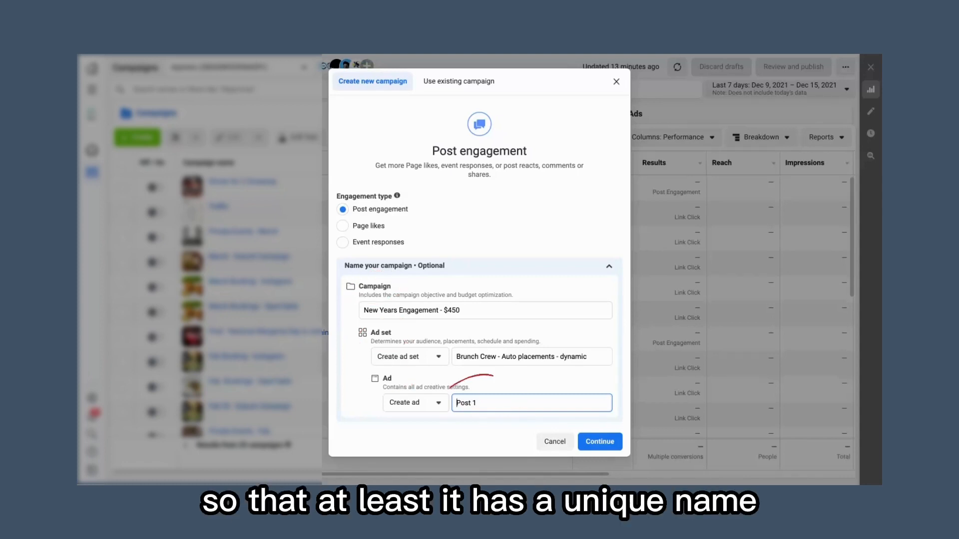
- Name the new ad "Brunch Crew Post 1" and continue to the campaign draft
type("Brunch Cr")
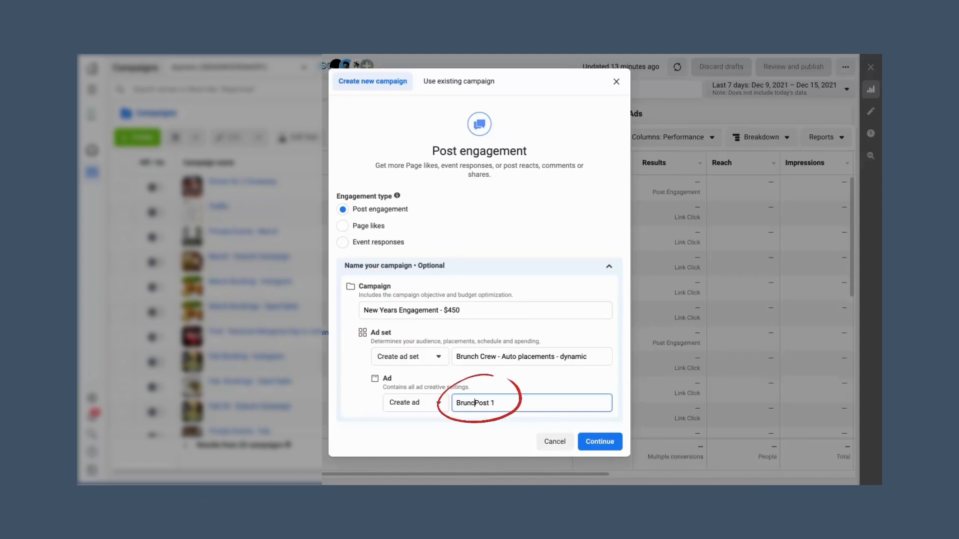
type("ew")
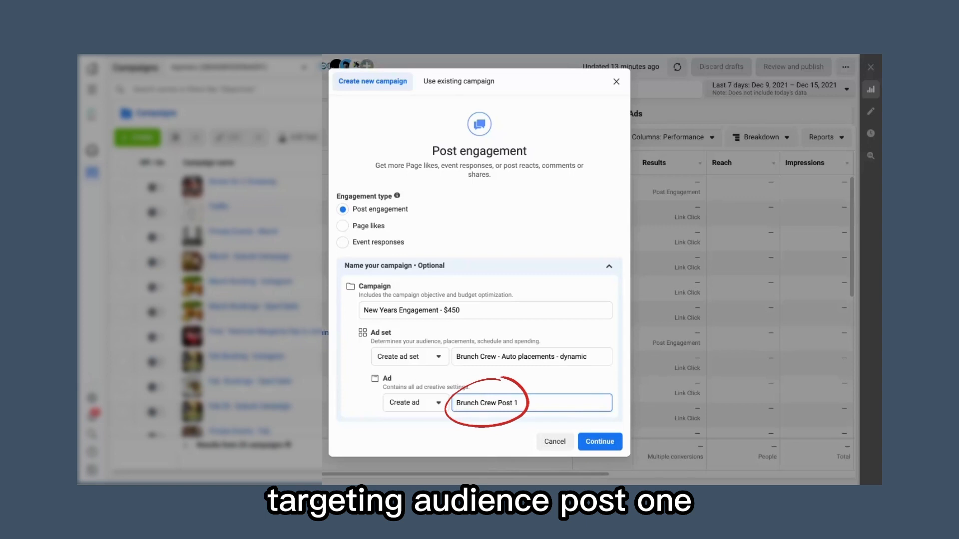
left_click(600, 443)
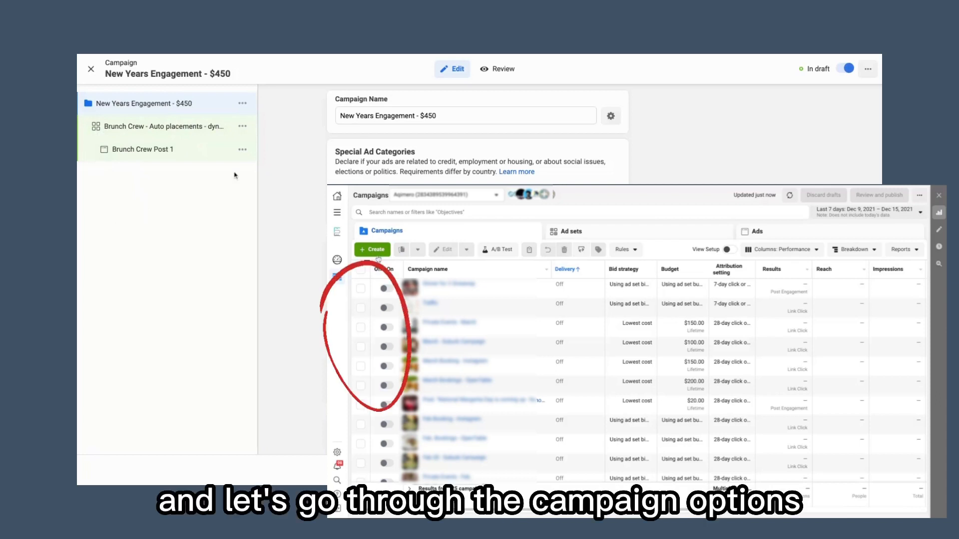
- In the Brunch Crew ad set, switch the budget to Lifetime Budget and set it to $300
scroll(496, 114, "down", 1)
scroll(496, 114, "up", 1)
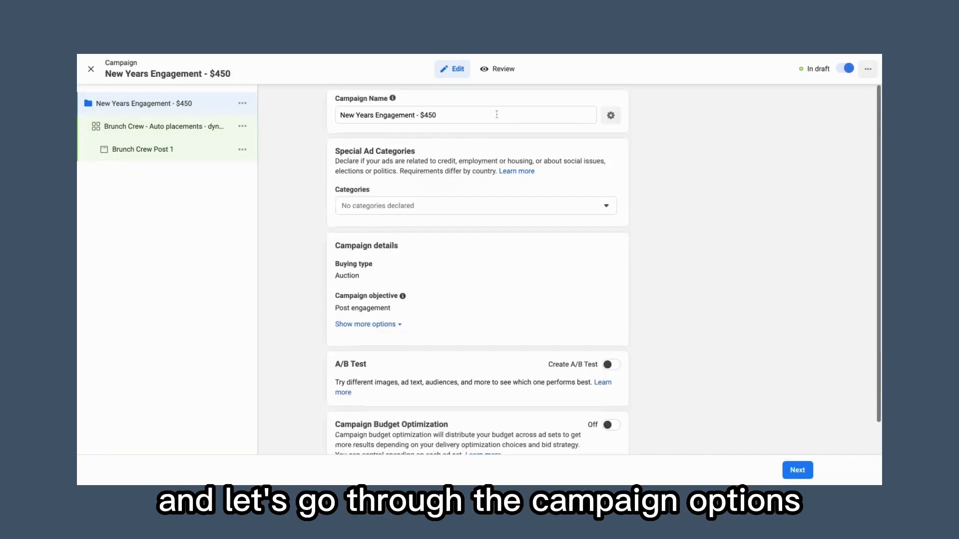
scroll(496, 114, "down", 1)
scroll(481, 154, "down", 1)
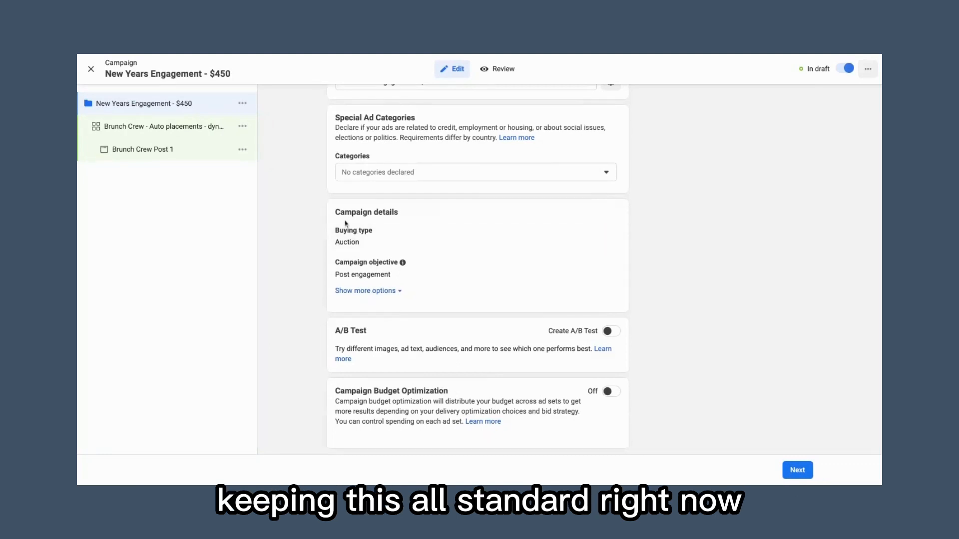
left_click(184, 128)
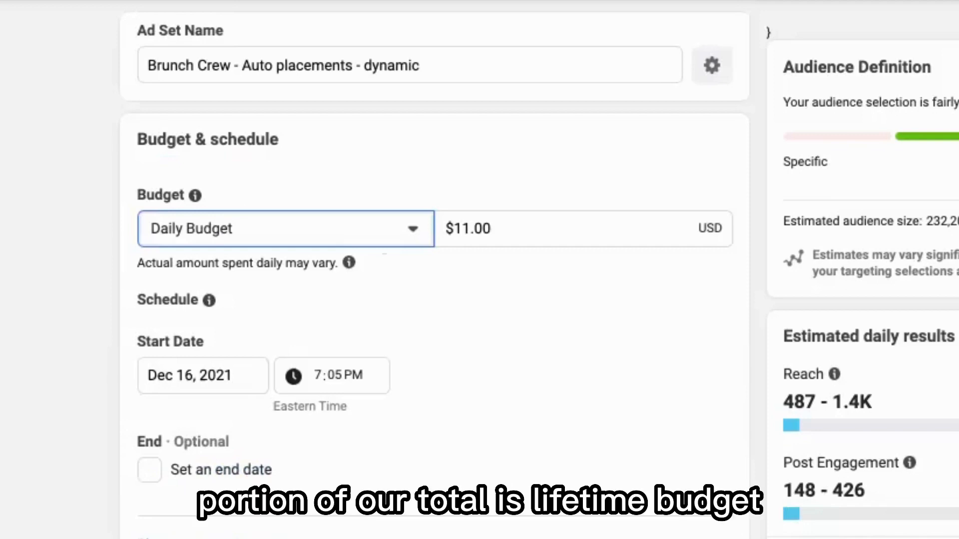
left_click(280, 228)
left_click(265, 323)
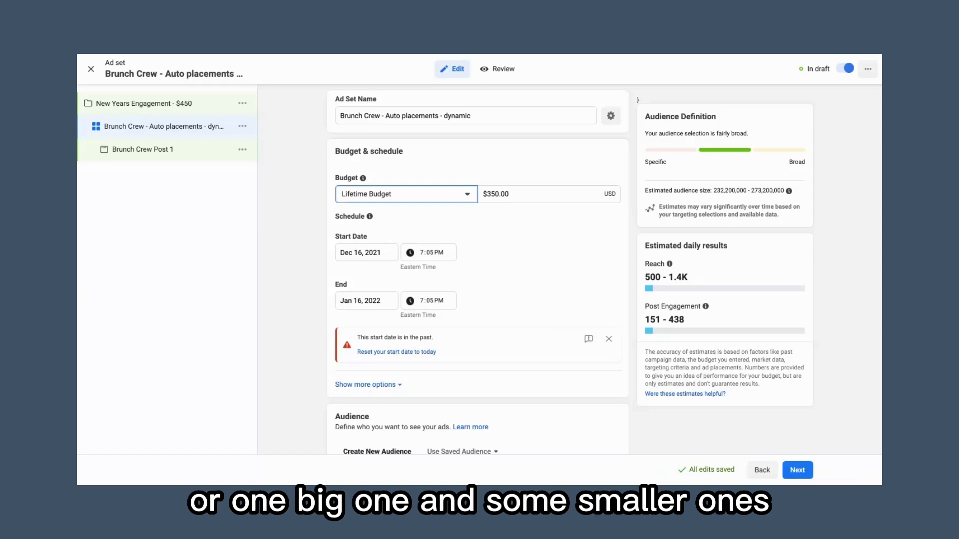
double_click(499, 195)
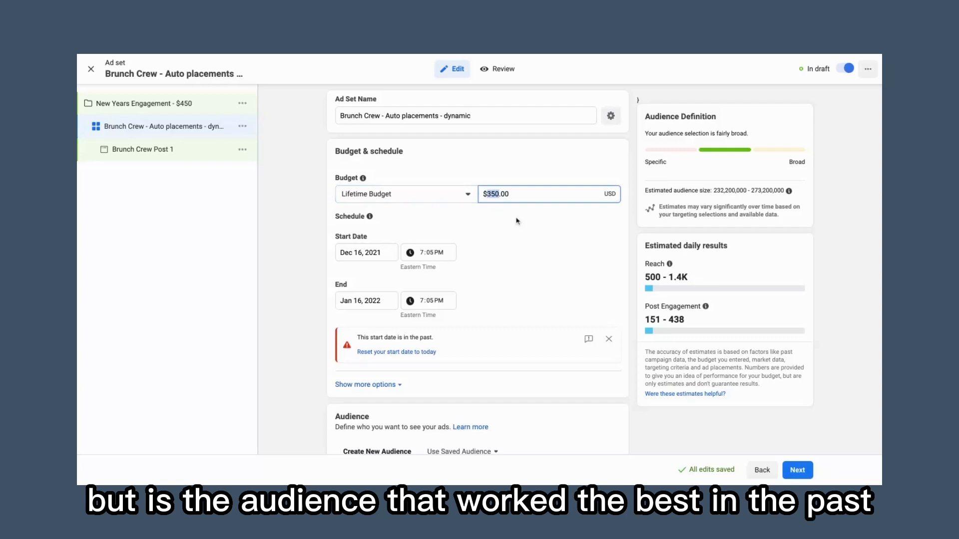
type("300")
left_click(469, 229)
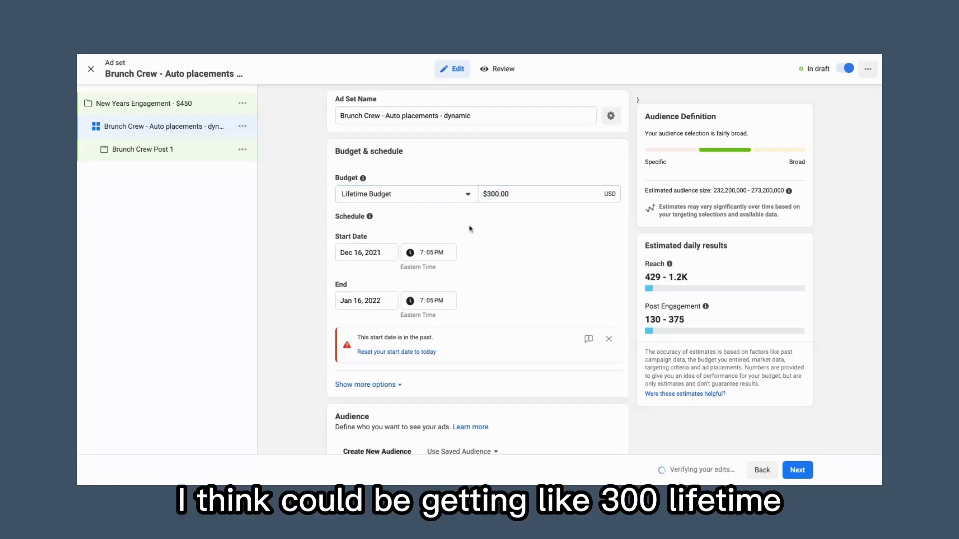
- Schedule the ad set from Dec 21, 2021 to Dec 24, 2021 and turn off running ads on a schedule
left_click(367, 255)
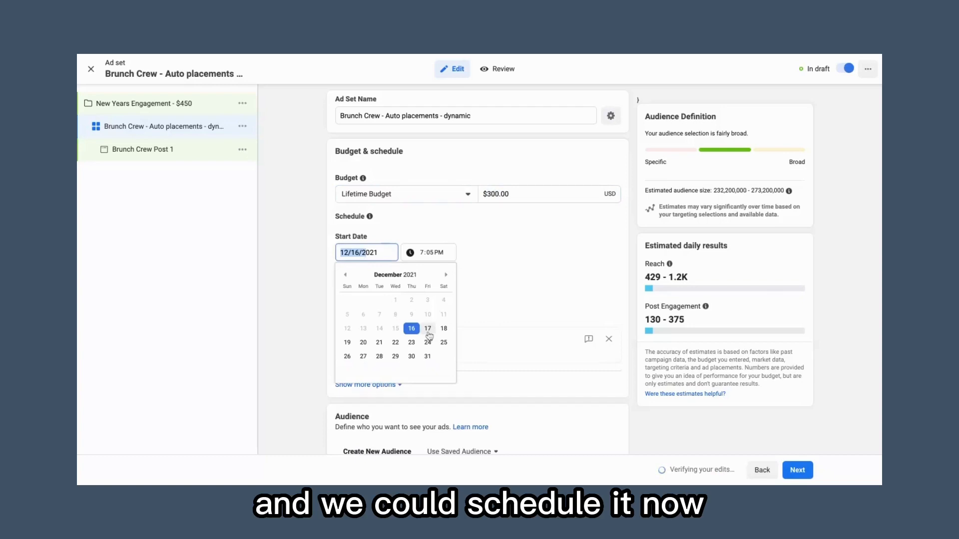
left_click(379, 343)
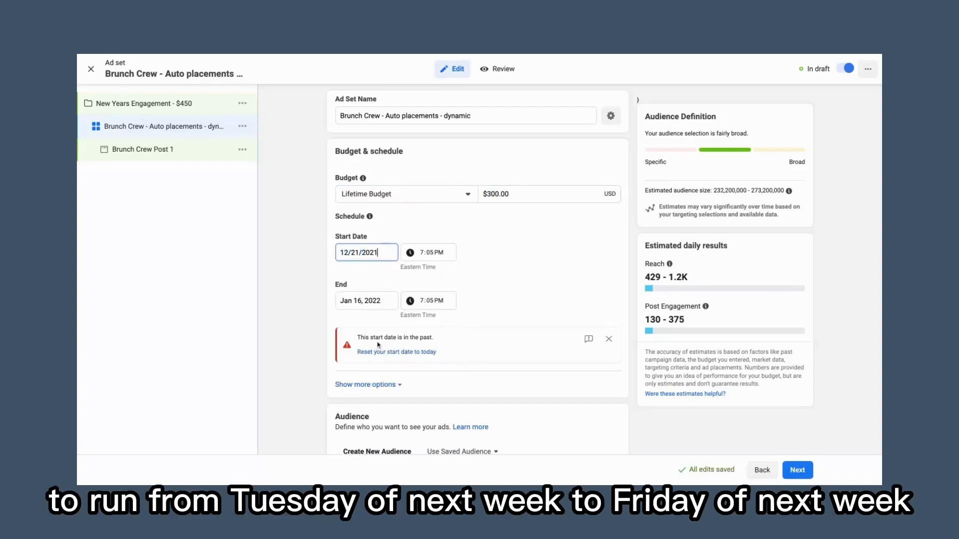
left_click(404, 299)
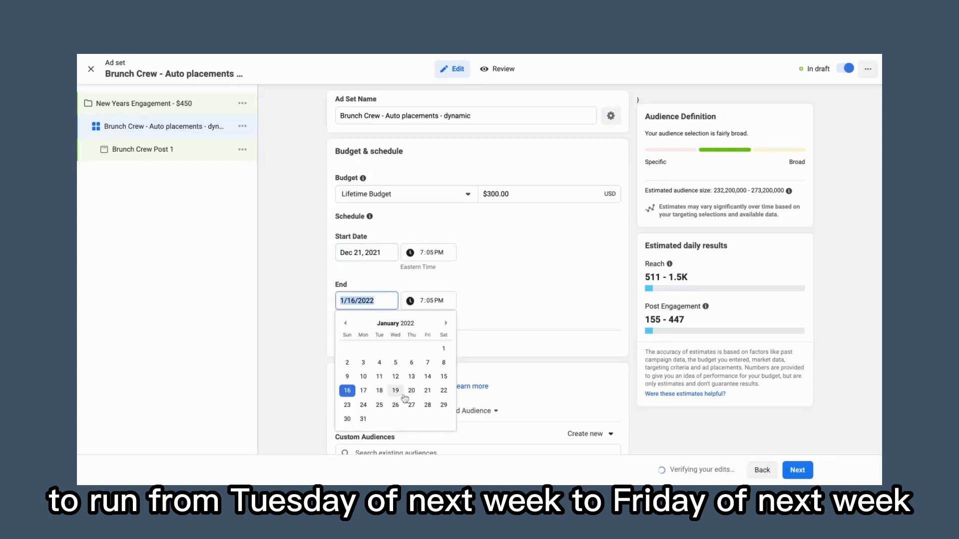
left_click(427, 391)
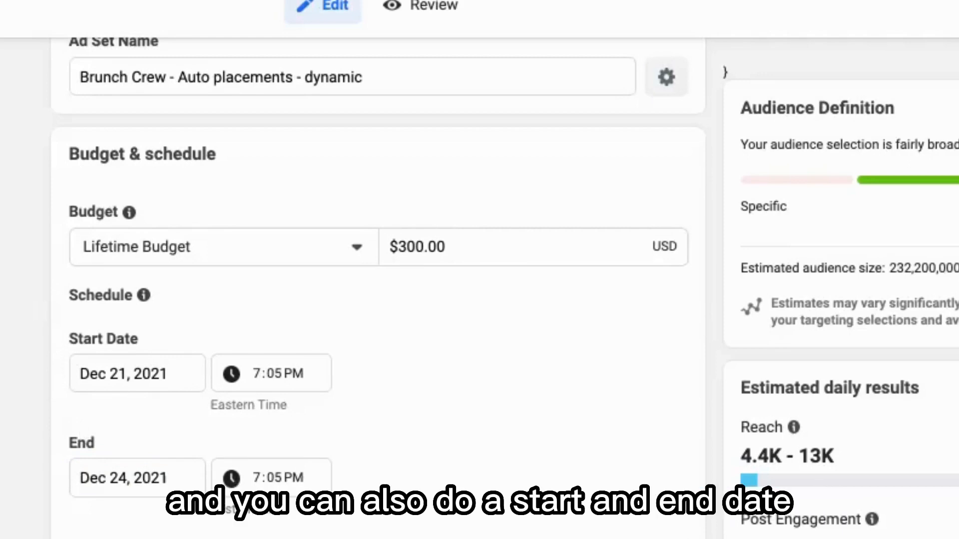
scroll(380, 299, "down", 2)
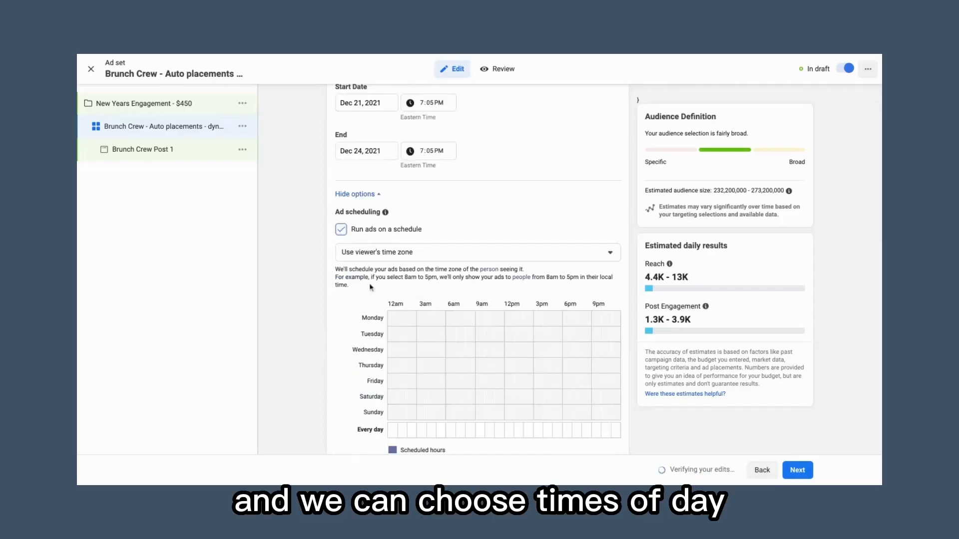
left_click(341, 230)
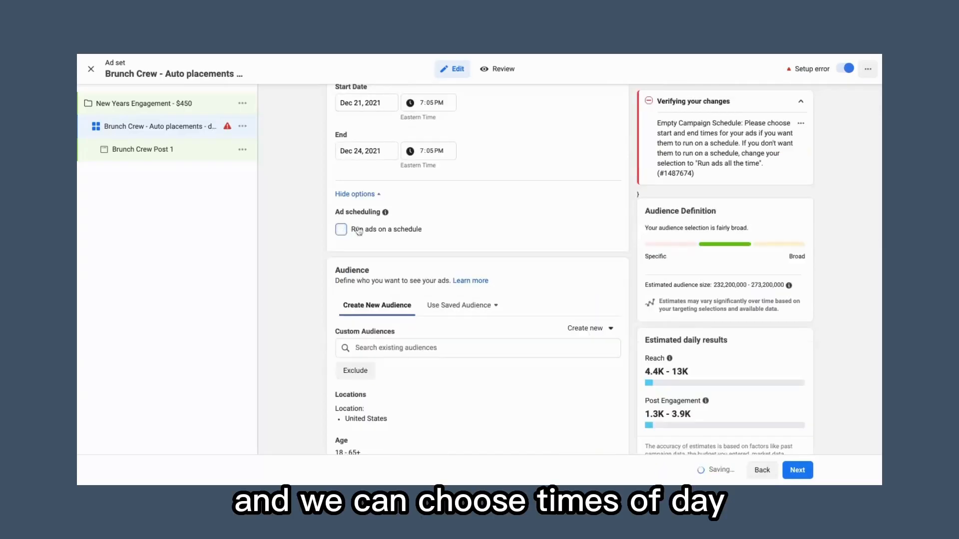
- Compare the draft ad set's audience settings with those of the past DinnerGiveaway_IG Brunch ad set, including the list of saved audiences
scroll(448, 257, "down", 5)
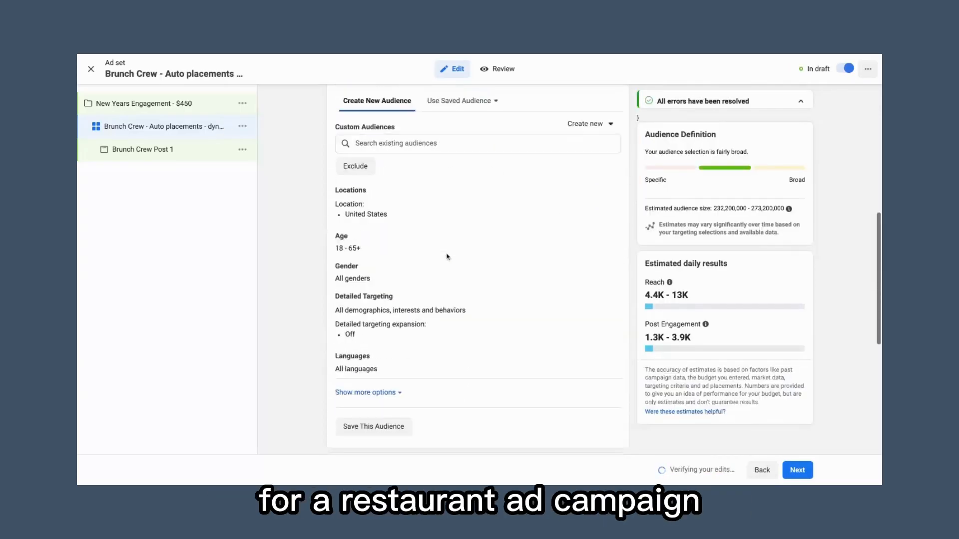
scroll(448, 258, "up", 2)
scroll(447, 257, "down", 1)
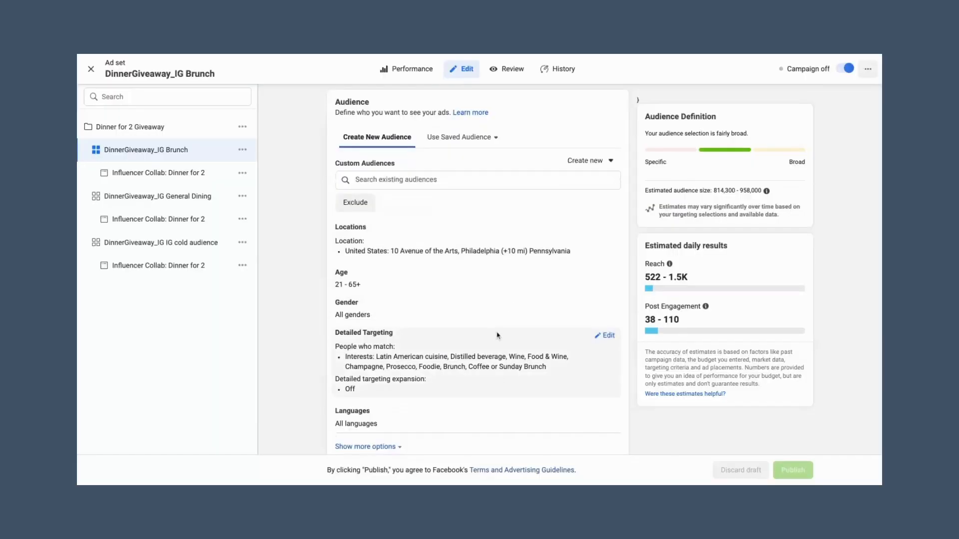
scroll(496, 337, "up", 1)
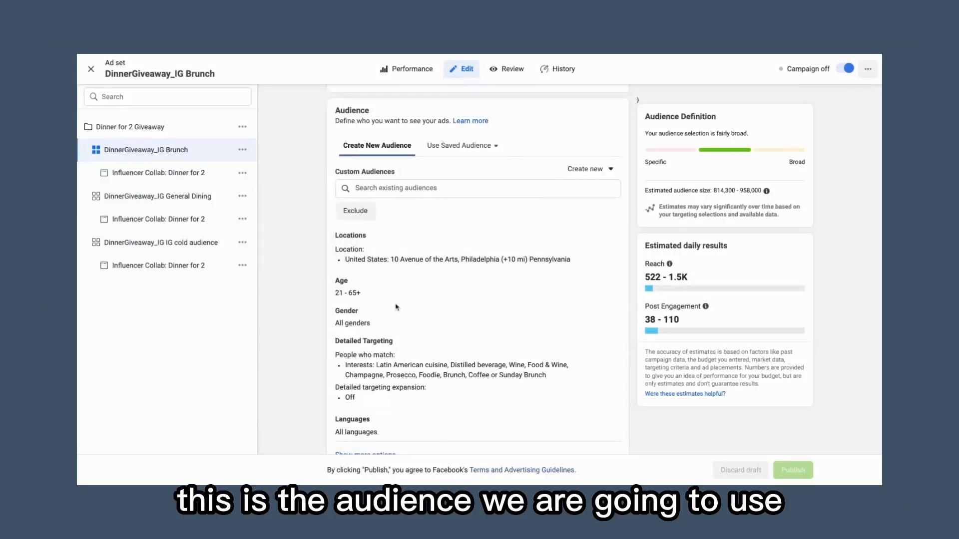
scroll(368, 384, "down", 1)
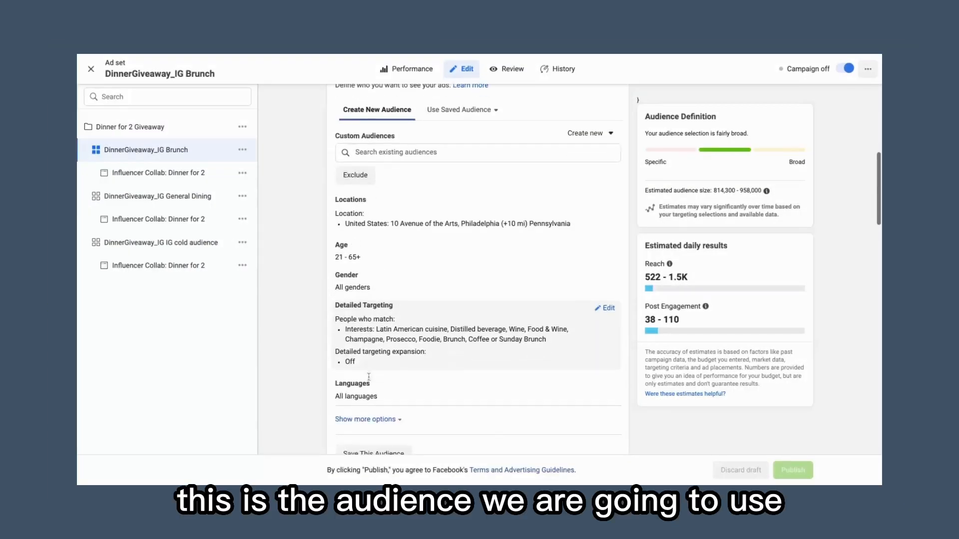
scroll(409, 319, "up", 1)
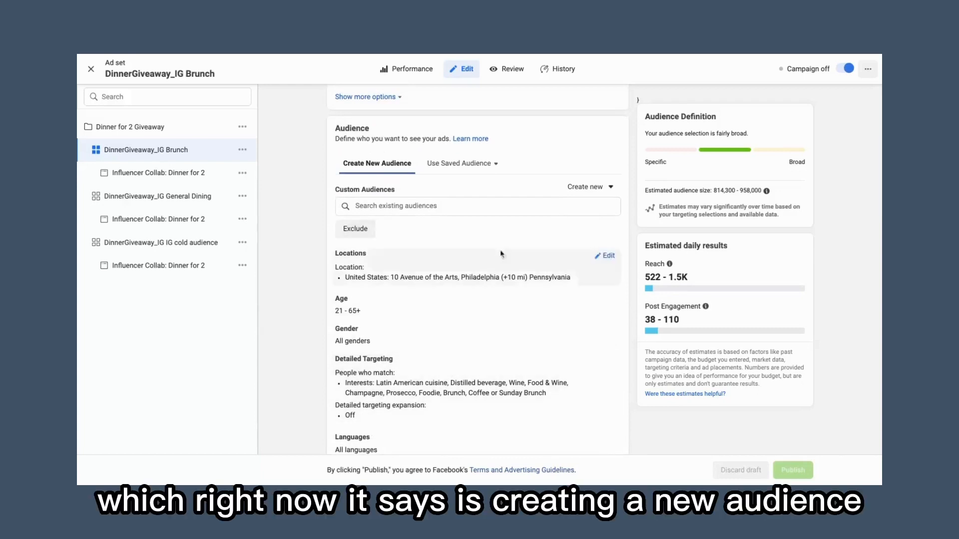
scroll(378, 334, "down", 1)
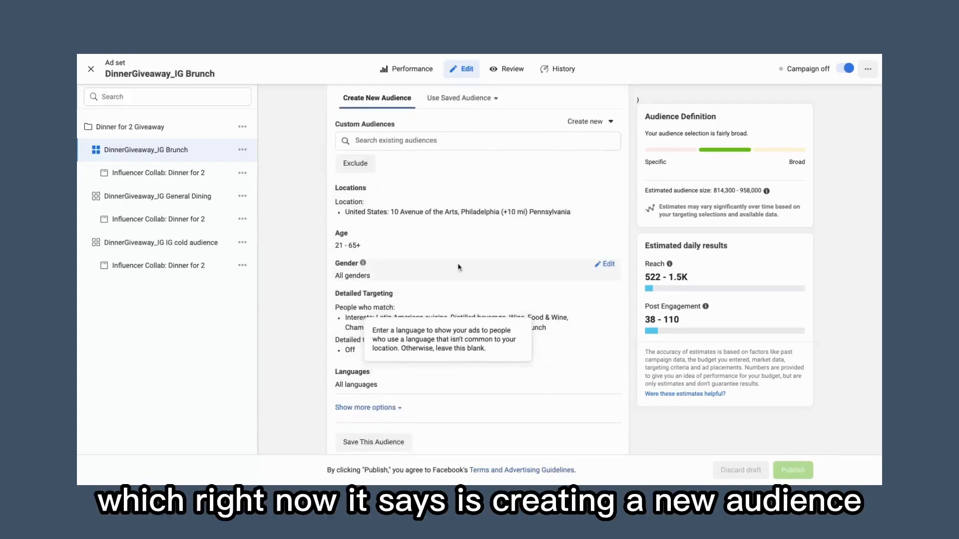
scroll(499, 280, "up", 2)
left_click(468, 156)
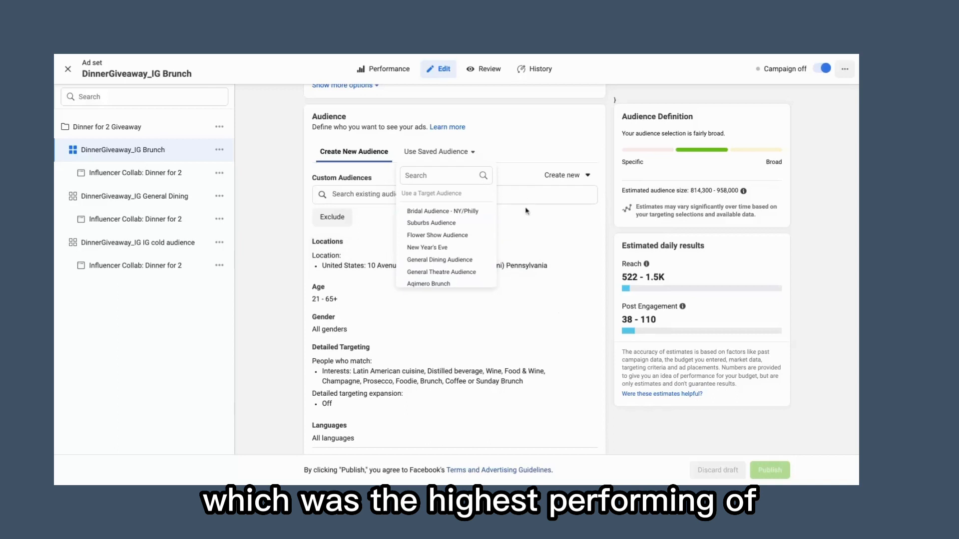
left_click(526, 211)
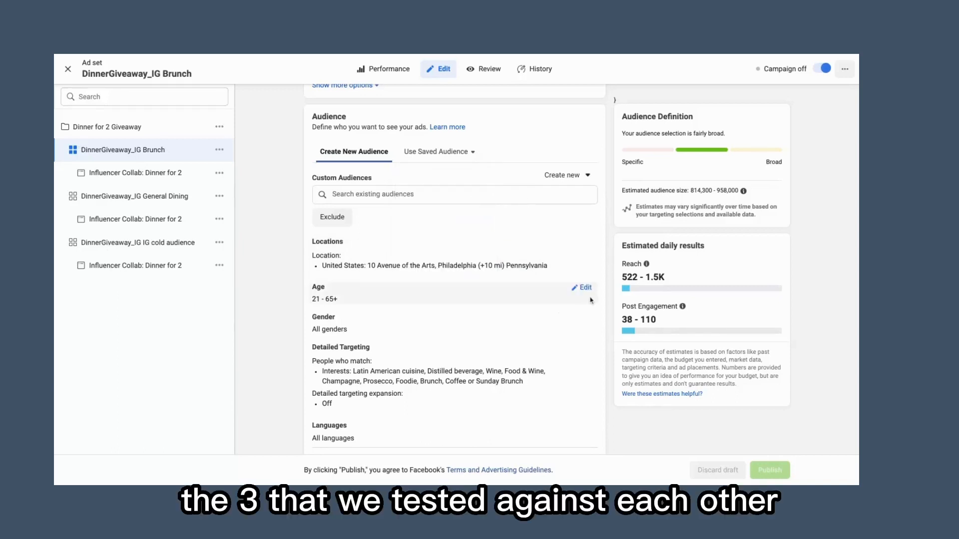
scroll(591, 300, "down", 2)
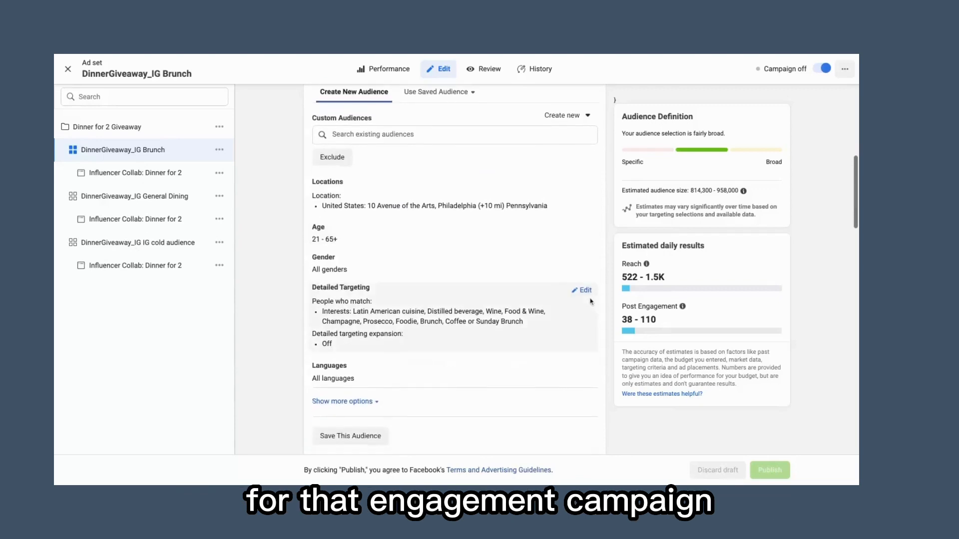
scroll(591, 301, "up", 1)
- Examine the placements and the optimization and delivery settings of the DinnerGiveaway_IG Brunch ad set
scroll(591, 301, "down", 6)
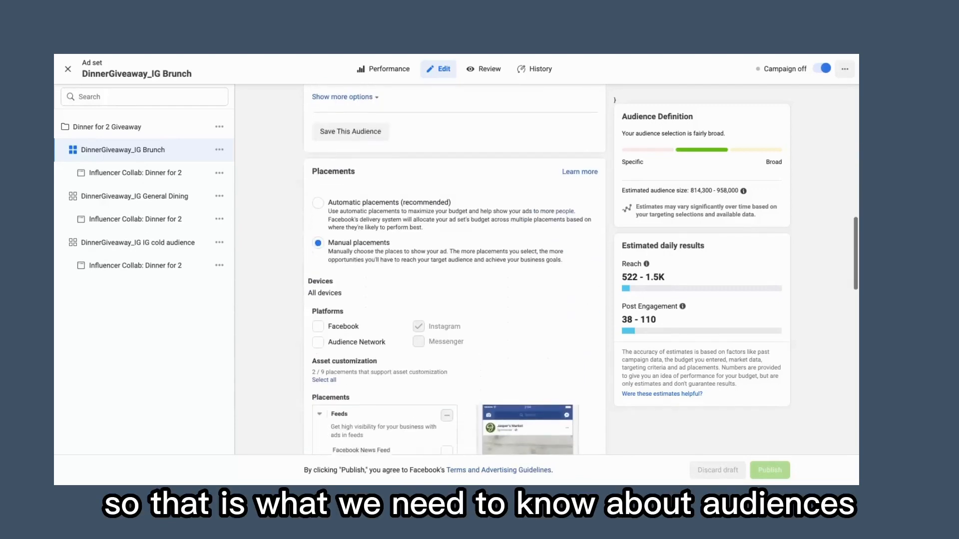
scroll(524, 325, "down", 4)
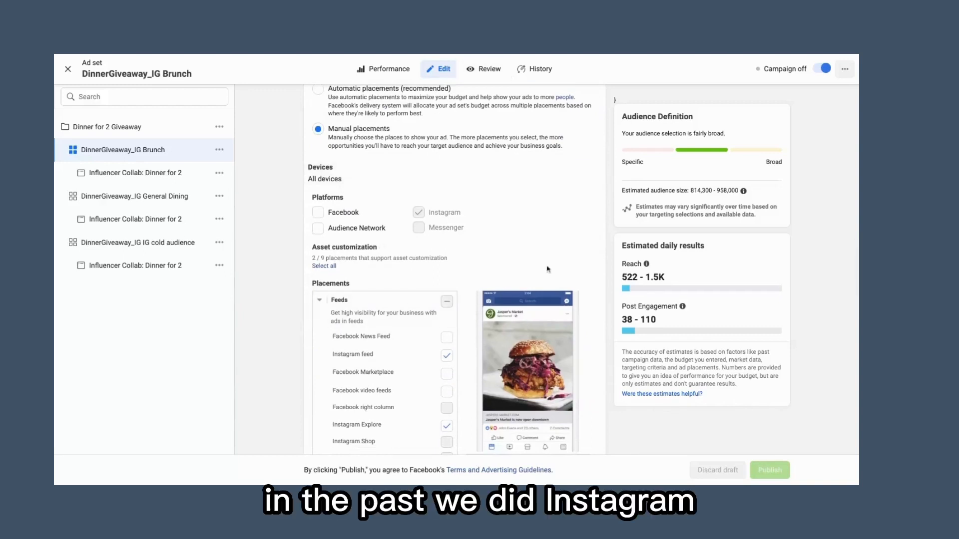
scroll(547, 269, "up", 1)
scroll(507, 345, "down", 10)
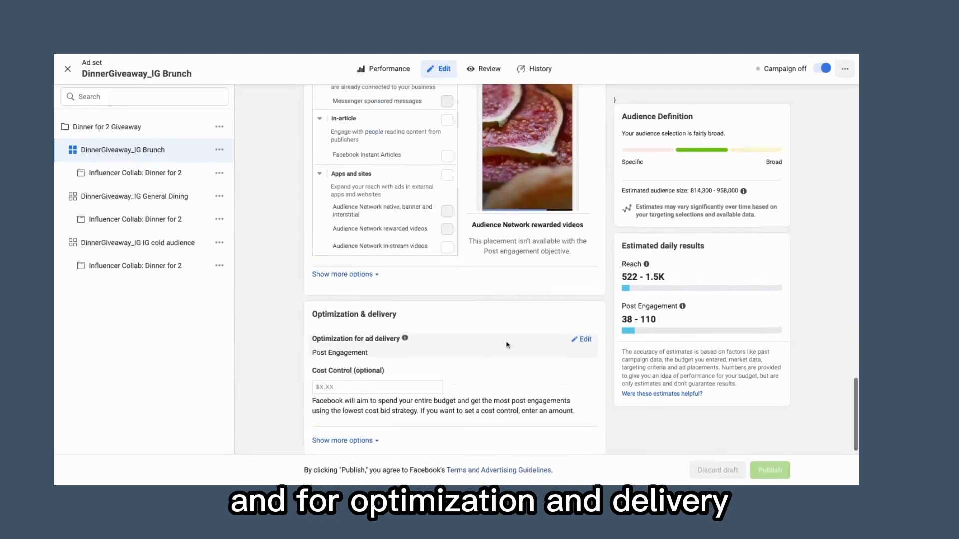
scroll(507, 344, "up", 1)
scroll(481, 334, "down", 1)
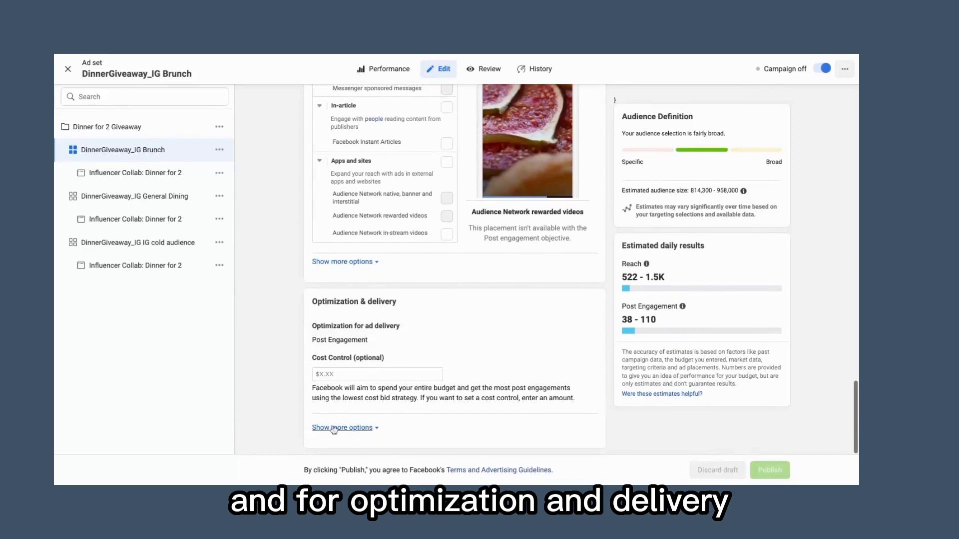
scroll(495, 297, "up", 10)
scroll(493, 298, "up", 10)
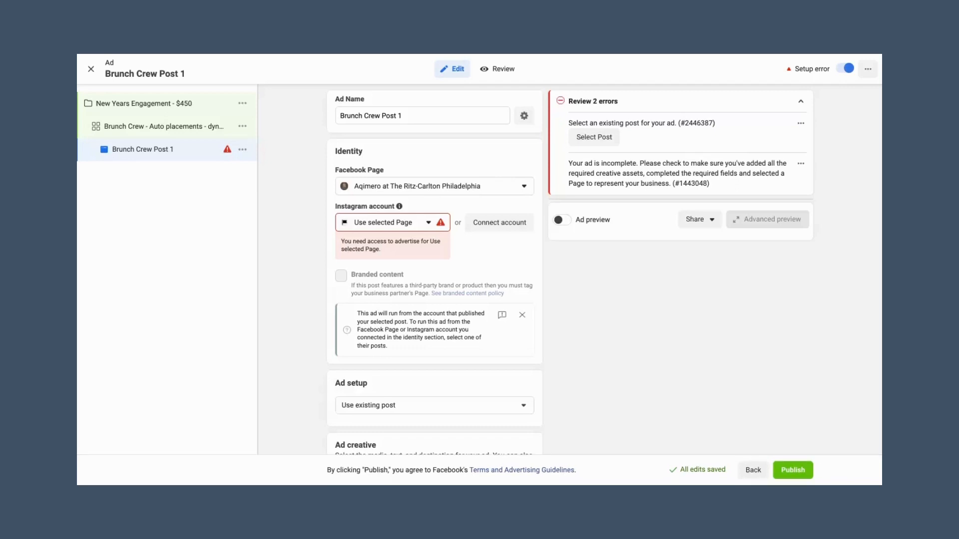
- Set the Instagram account of the Brunch Crew Post 1 ad to aqimero
left_click(151, 126)
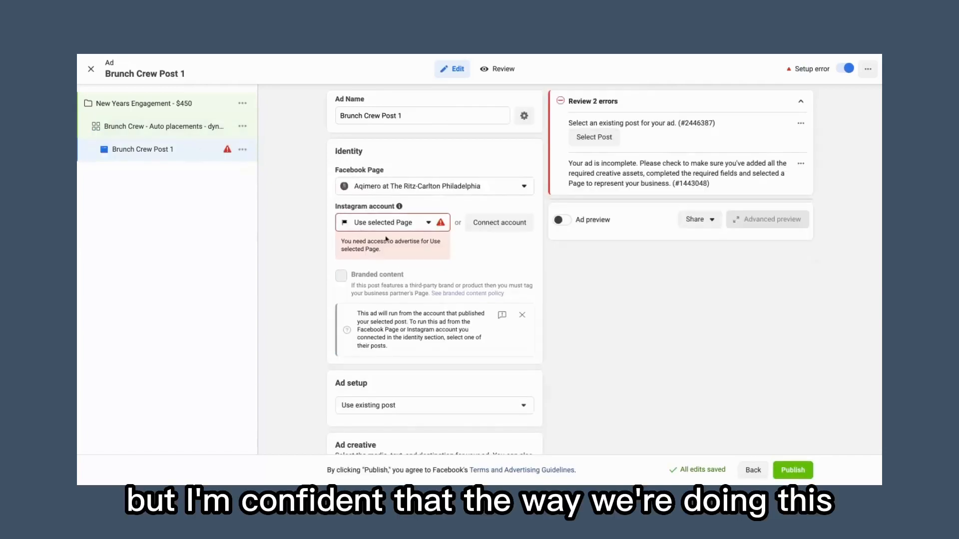
left_click(422, 225)
left_click(402, 266)
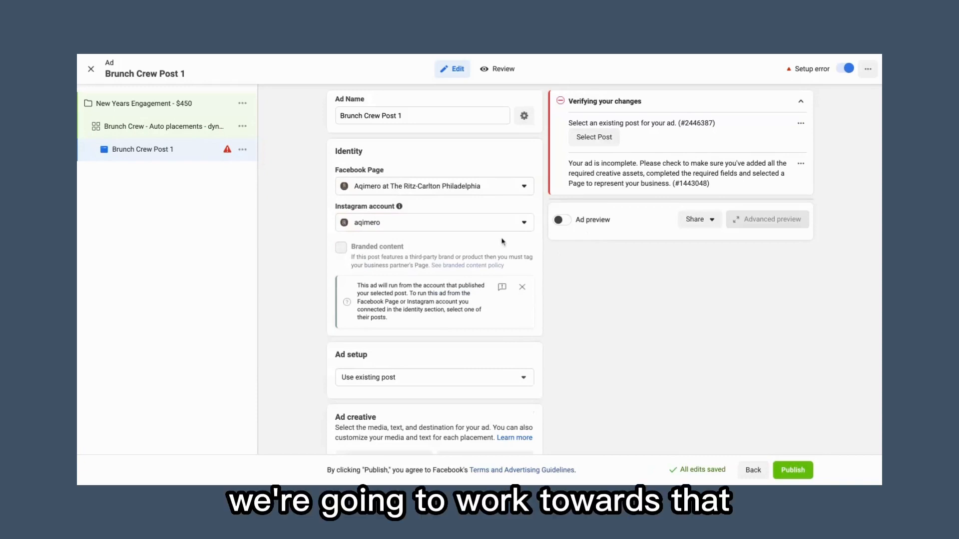
scroll(504, 235, "down", 1)
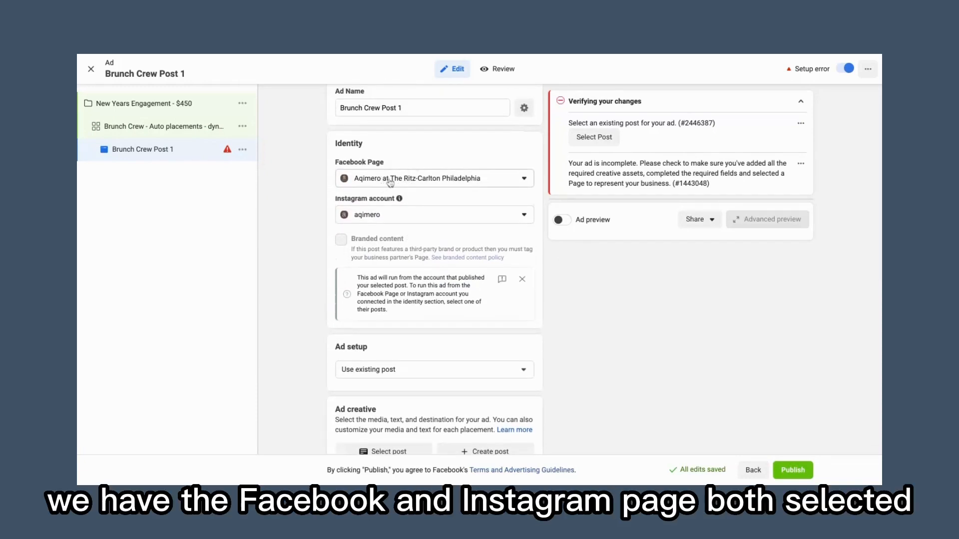
- Keep the ad setup on Use existing post and select the Dec 16, 2021 Facebook post "It's almost Friday! Sip, sip, hooray!" as the creative
scroll(425, 228, "down", 1)
scroll(425, 229, "down", 5)
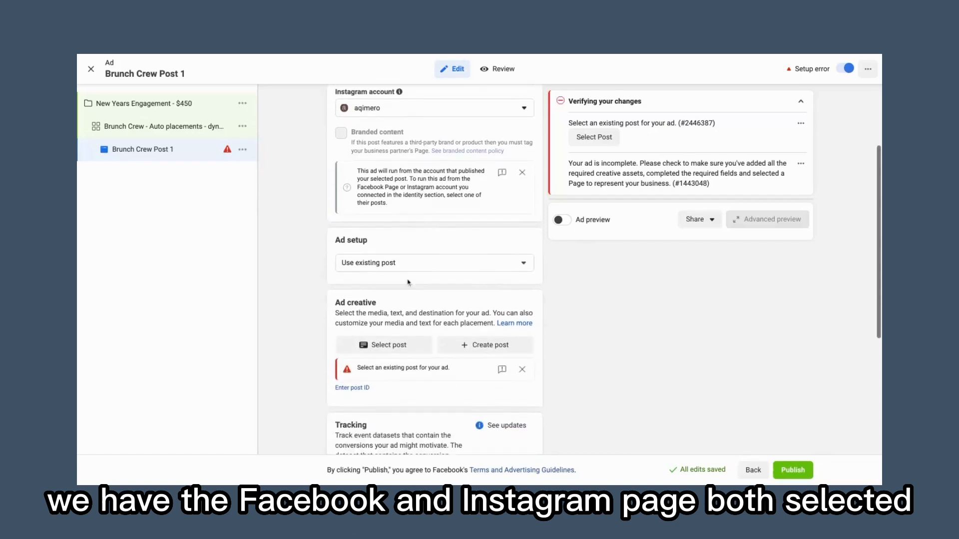
left_click(388, 214)
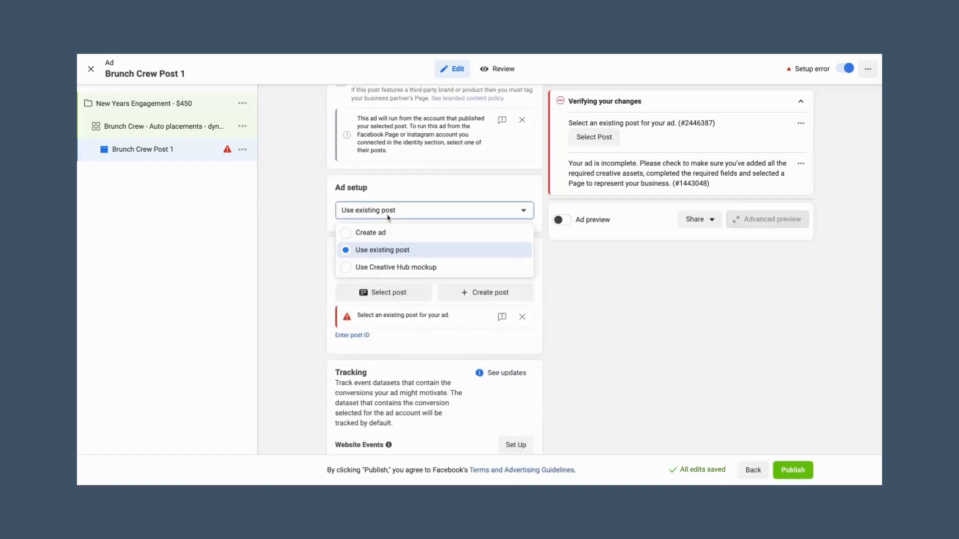
left_click(388, 252)
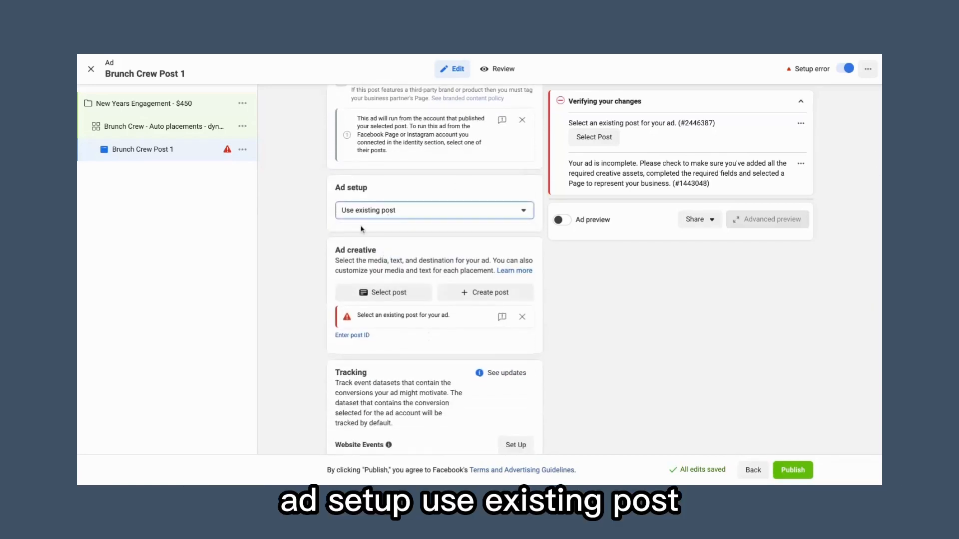
scroll(362, 229, "down", 2)
left_click(403, 248)
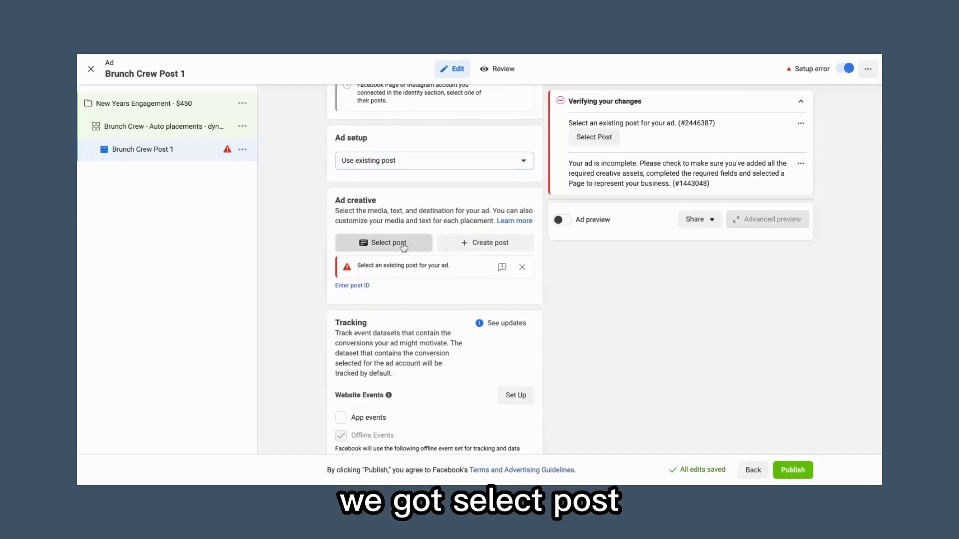
left_click(402, 218)
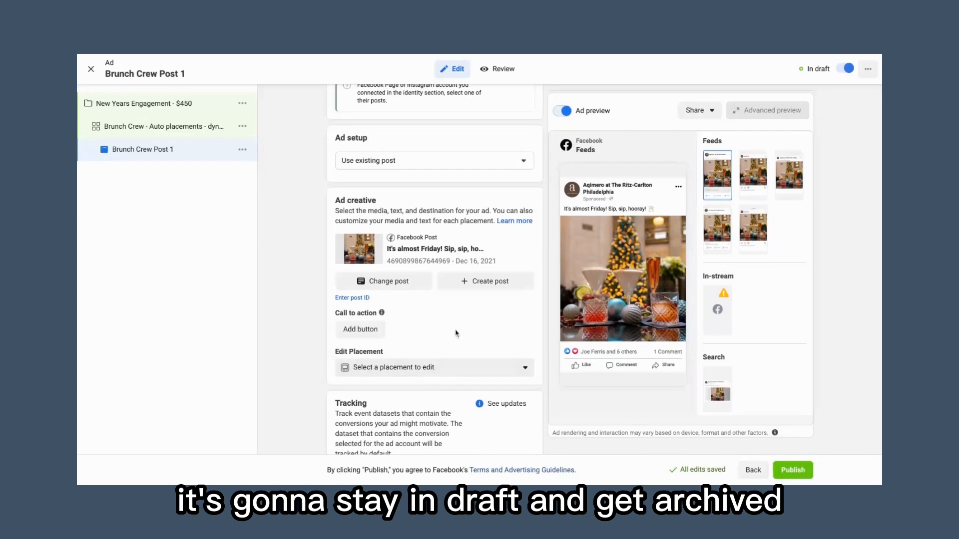
- Review the ad's identity and creative settings, the call to action option and the list of placements that can be edited
scroll(456, 334, "down", 1)
scroll(394, 290, "up", 5)
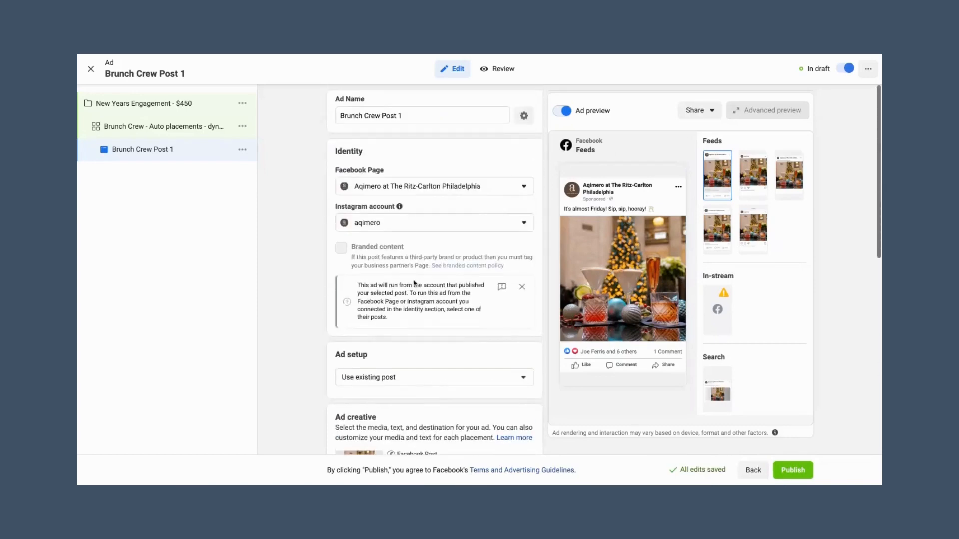
scroll(399, 299, "down", 5)
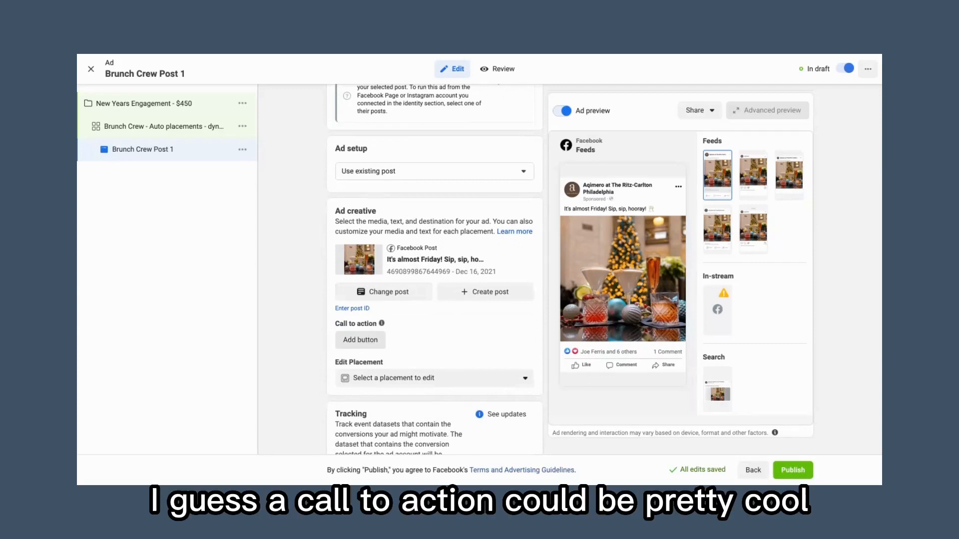
left_click(368, 340)
left_click(374, 338)
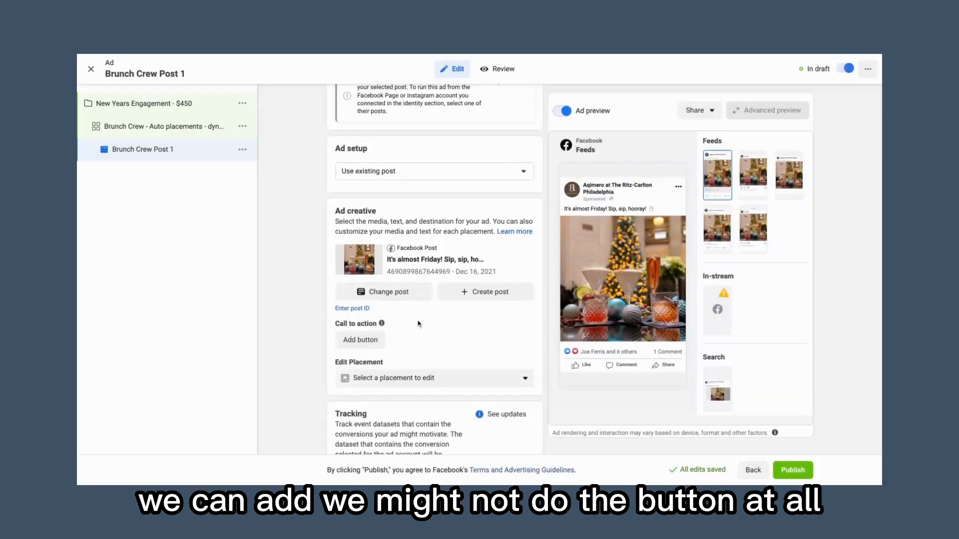
scroll(412, 360, "down", 3)
left_click(401, 211)
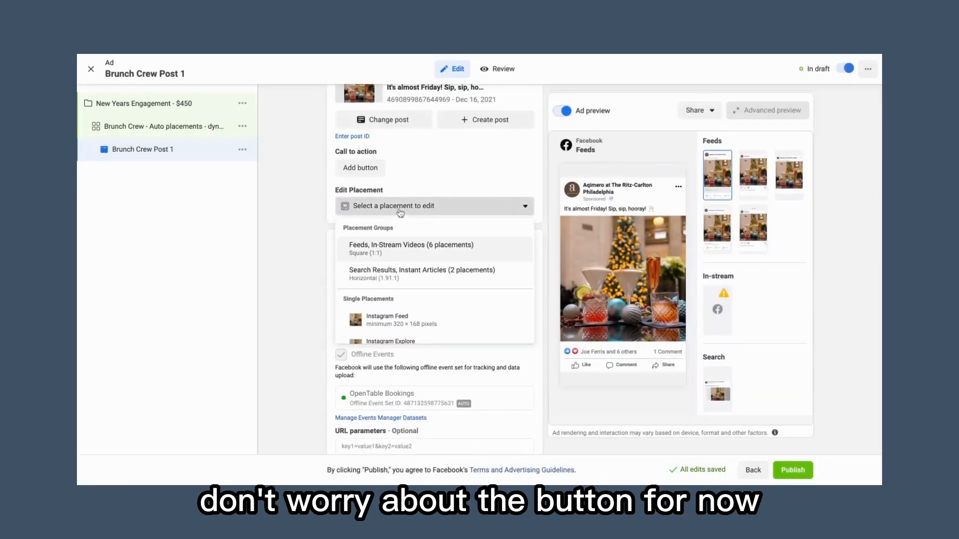
scroll(414, 235, "down", 1)
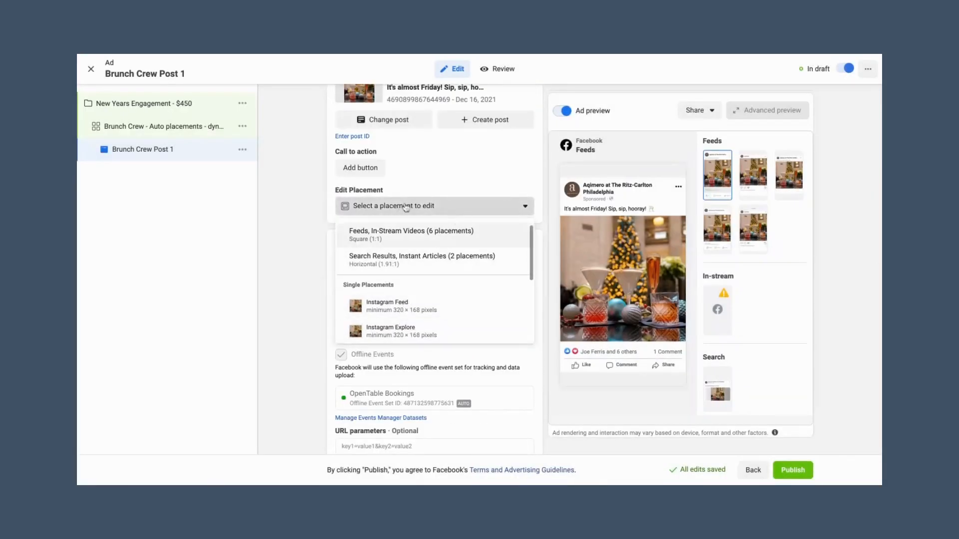
left_click(300, 197)
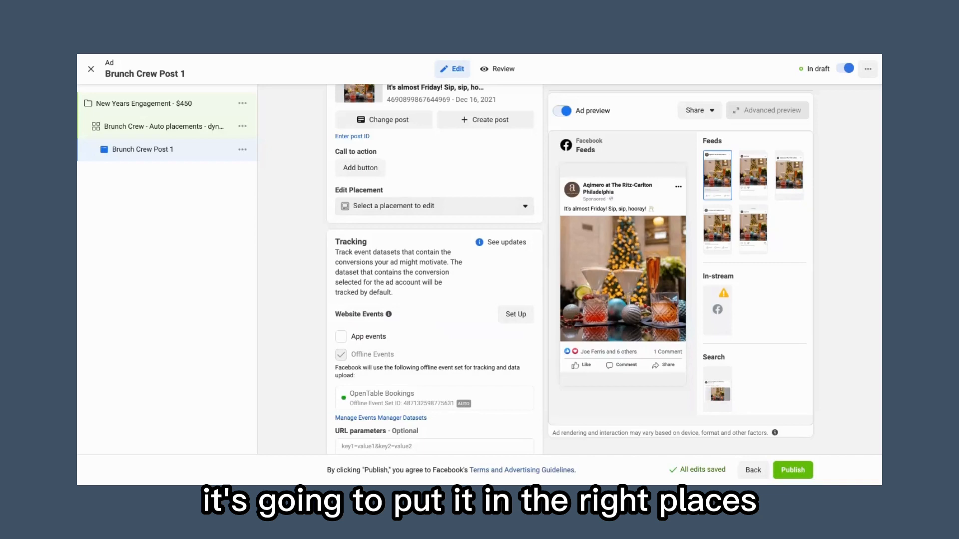
- Examine the ad's tracking settings, including website events, the OpenTable Bookings offline event set and URL parameters
scroll(435, 270, "down", 1)
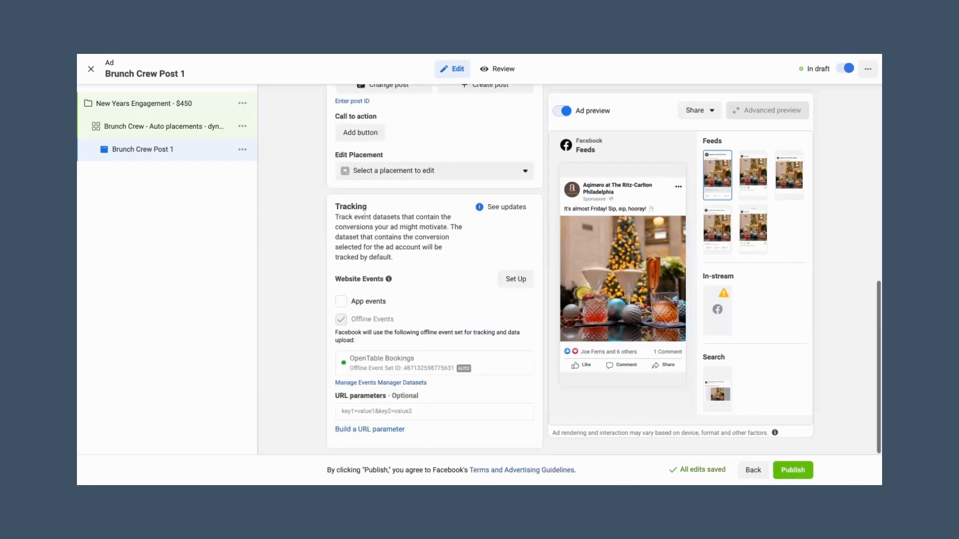
mouse_move(389, 278)
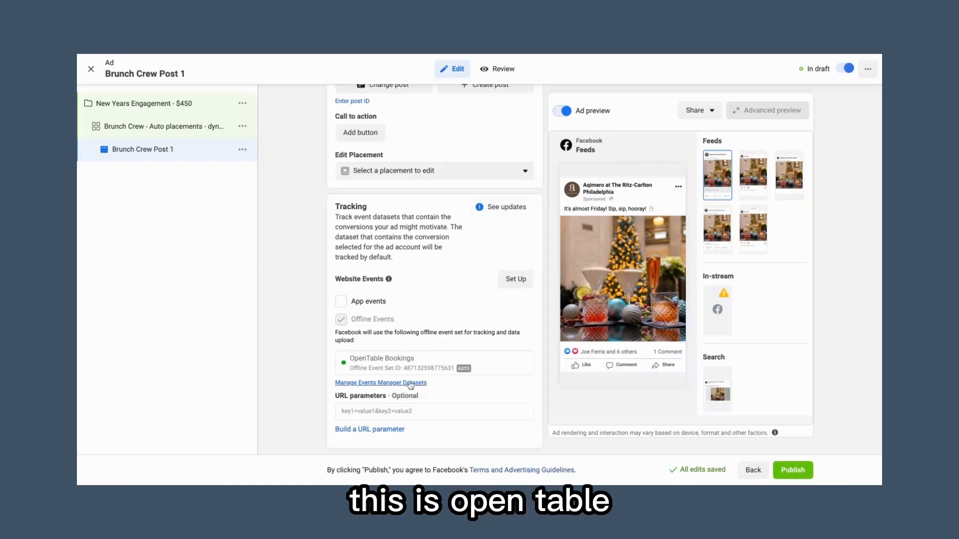
mouse_move(396, 363)
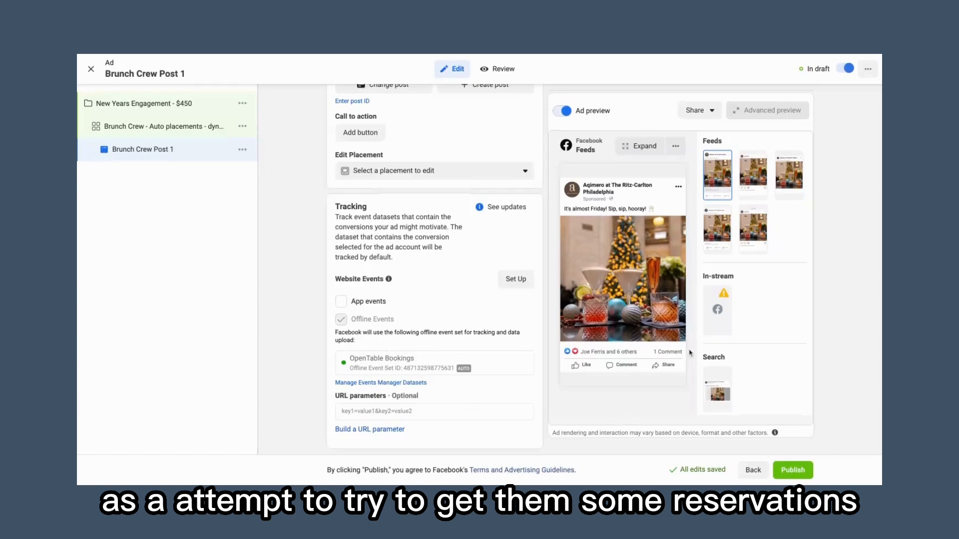
scroll(385, 256, "up", 3)
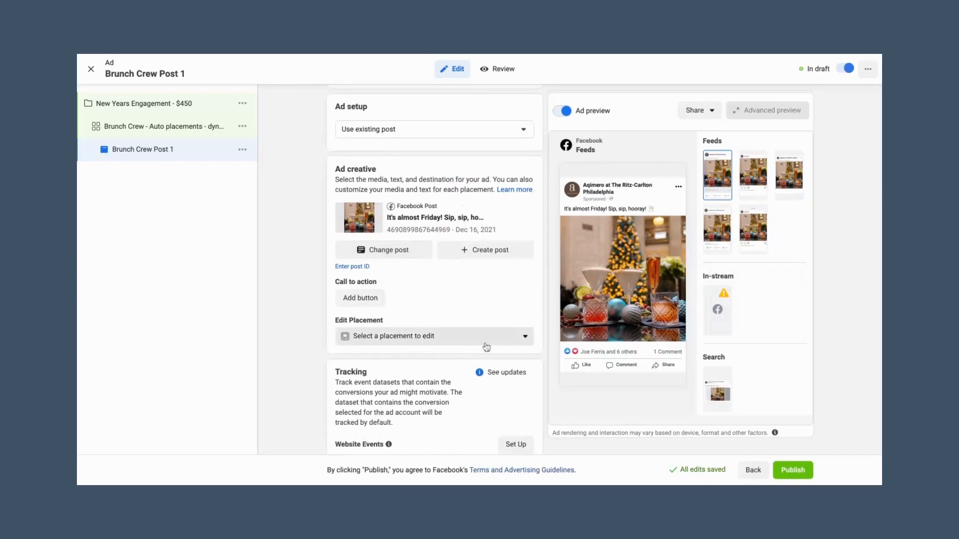
scroll(483, 338, "down", 3)
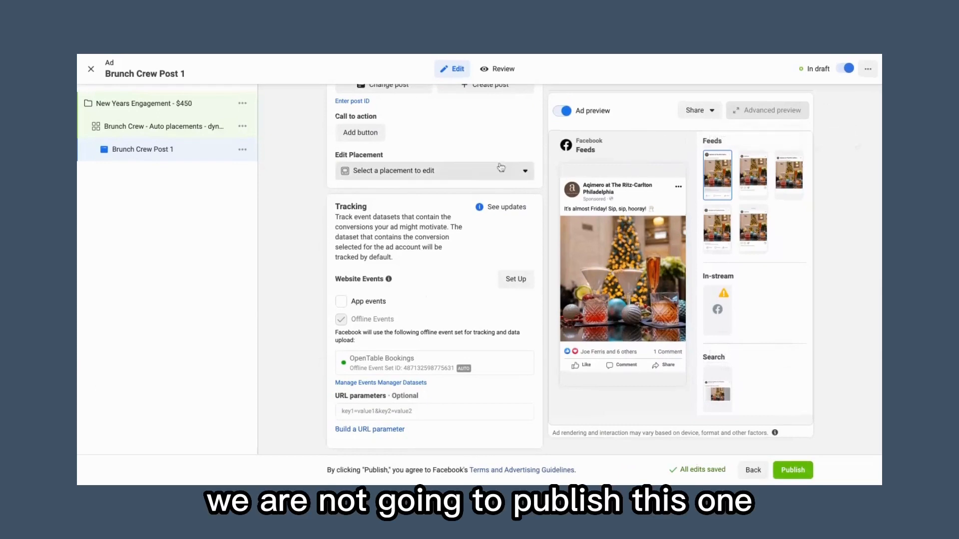
scroll(501, 167, "up", 2)
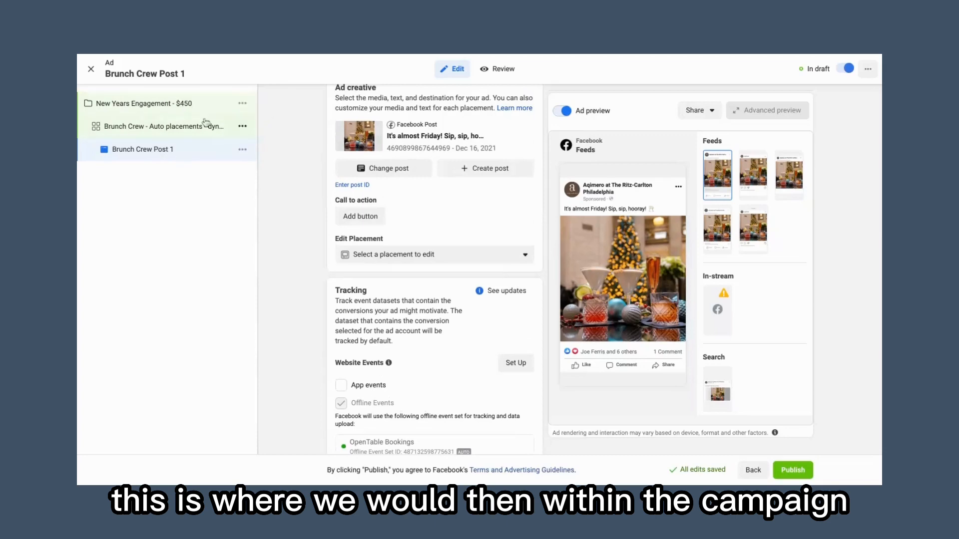
- Duplicate the Brunch Crew - Auto placements - dynamic ad set once within its original campaign
left_click(244, 129)
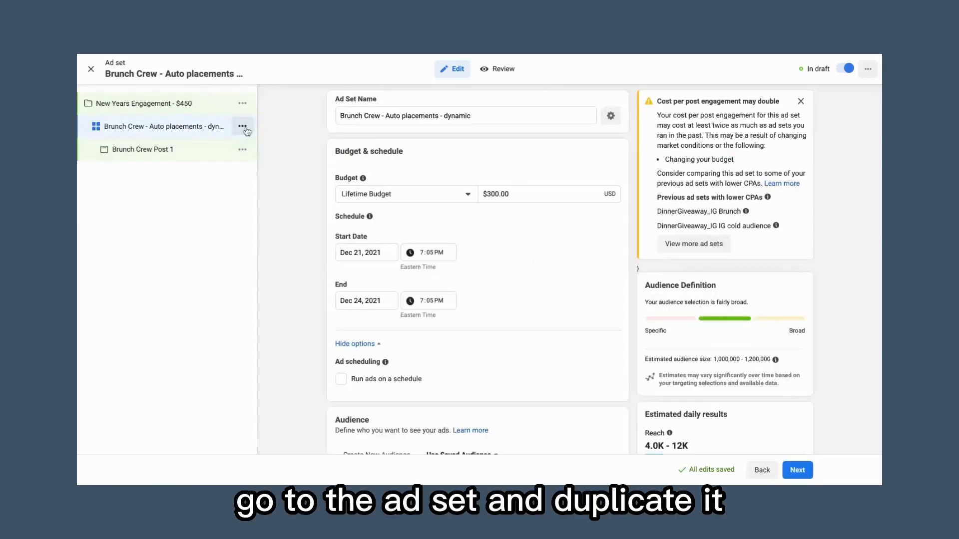
left_click(243, 127)
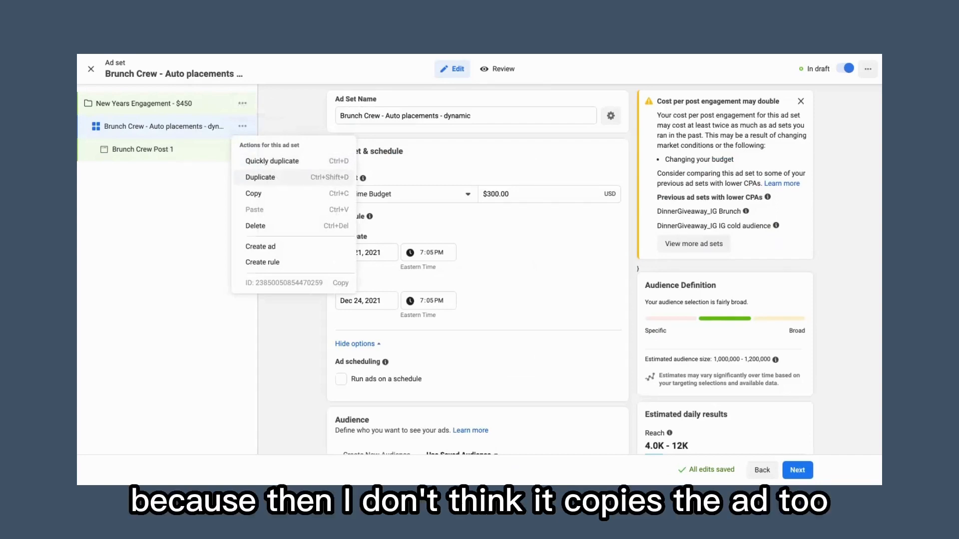
left_click(264, 178)
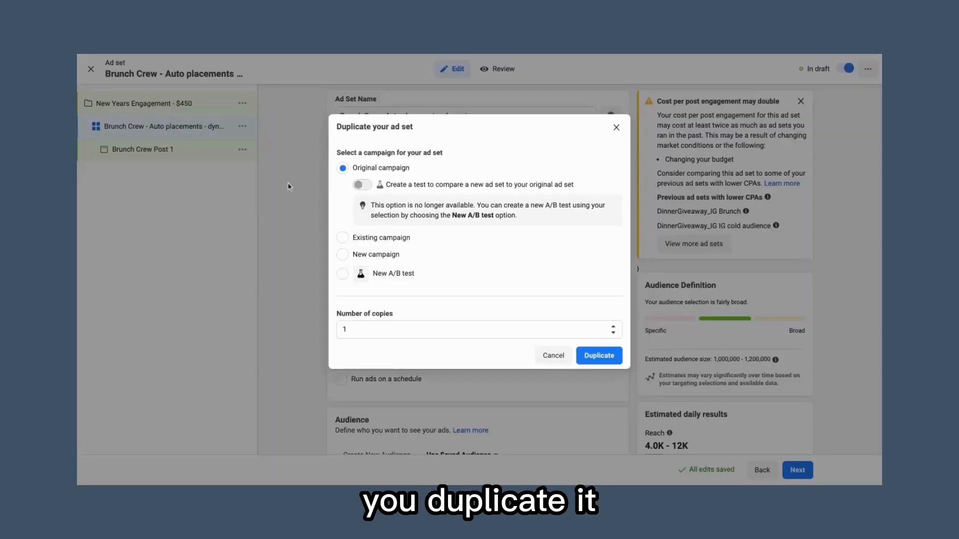
left_click(599, 356)
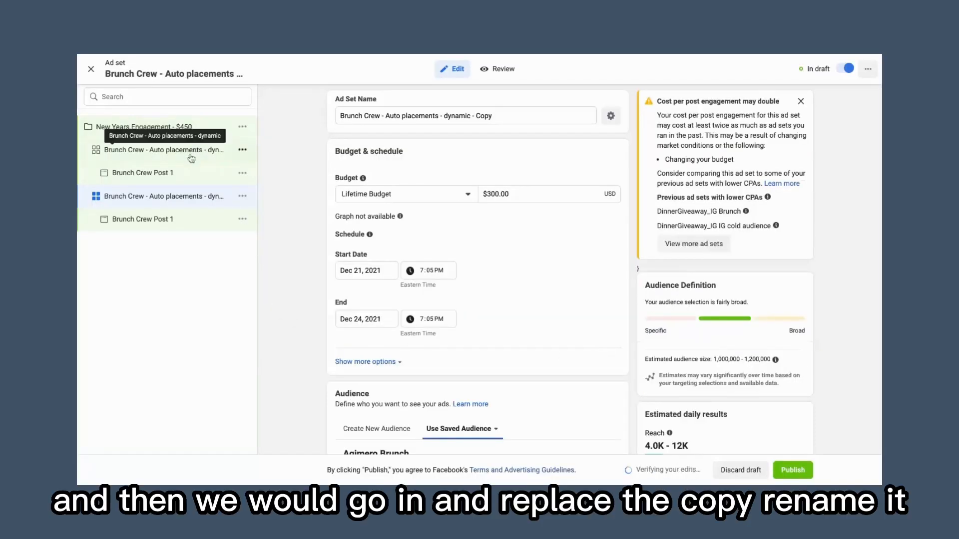
left_click(496, 117)
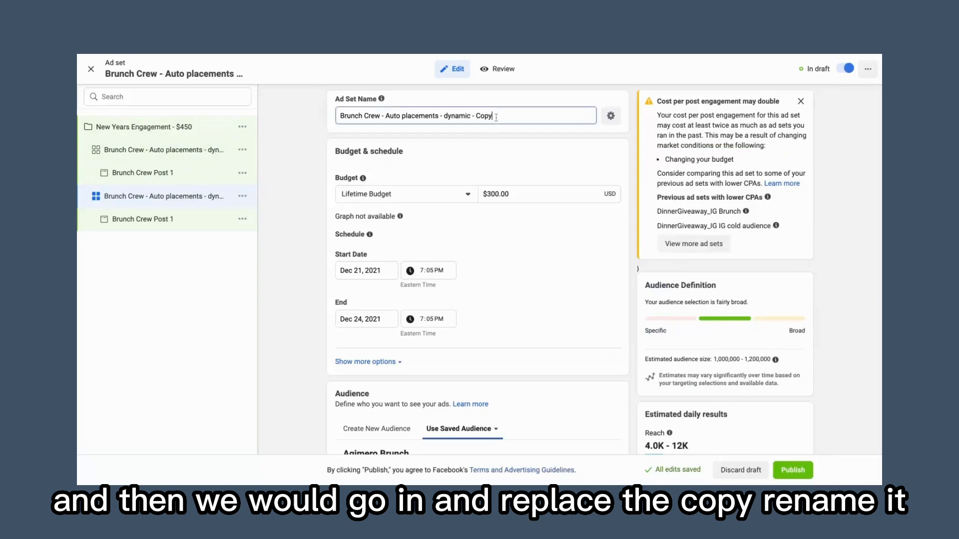
key("alt+shift+Left")
key("alt+shift+Left")
key("alt+shift+Left")
key("alt+shift+Left")
key("alt+shift+Left")
key("shift+Right")
key("Right")
- Examine the duplicated ad set's schedule, saved audience, placements, and optimization and delivery settings
scroll(424, 266, "down", 5)
scroll(474, 215, "up", 4)
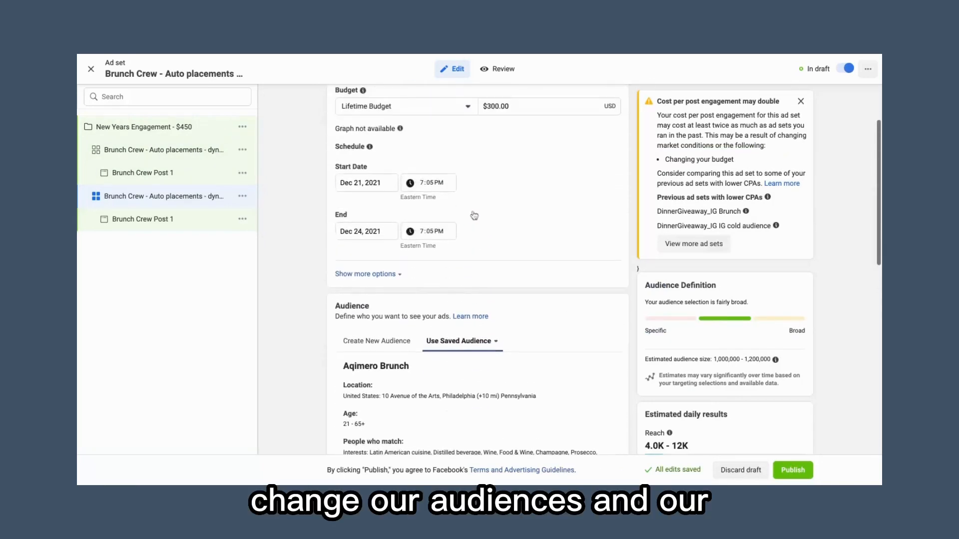
scroll(460, 233, "down", 5)
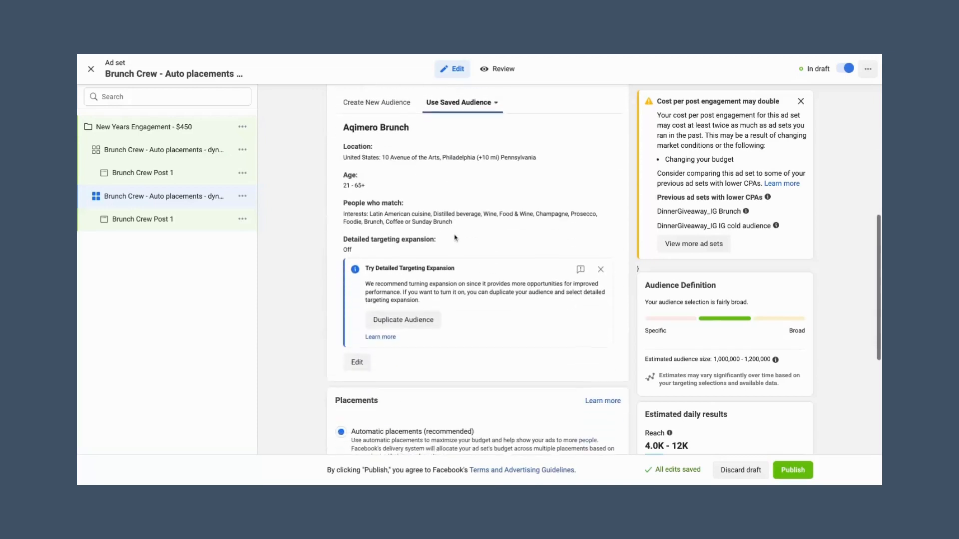
scroll(456, 237, "down", 2)
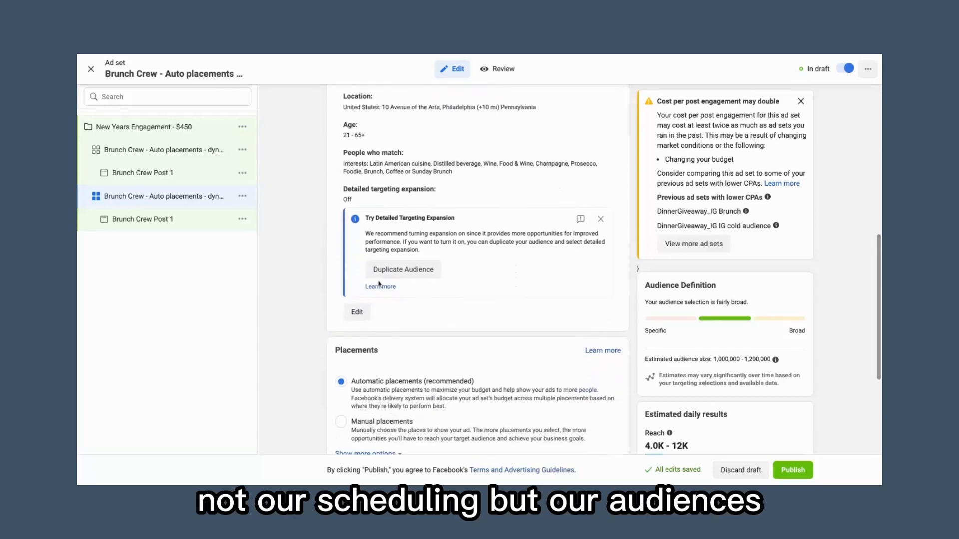
scroll(379, 284, "down", 3)
scroll(376, 332, "down", 1)
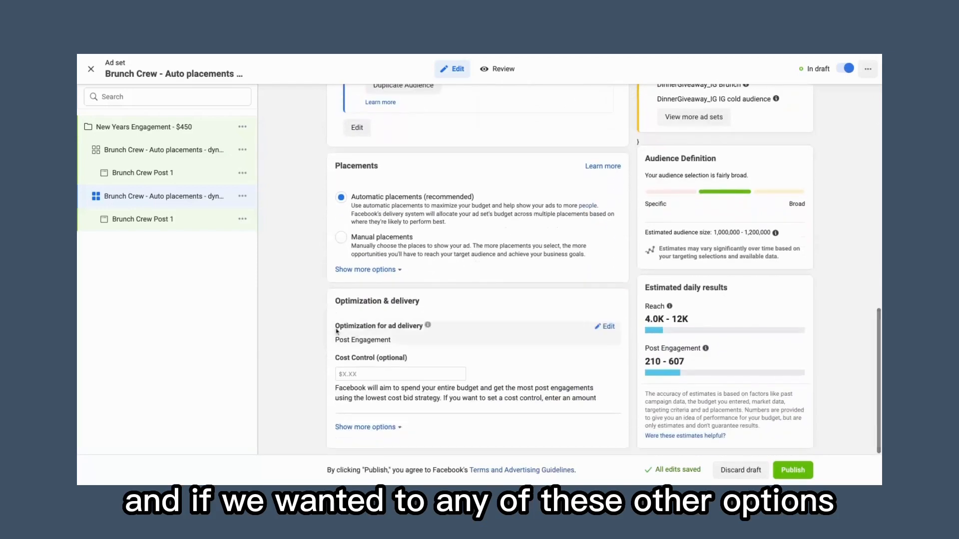